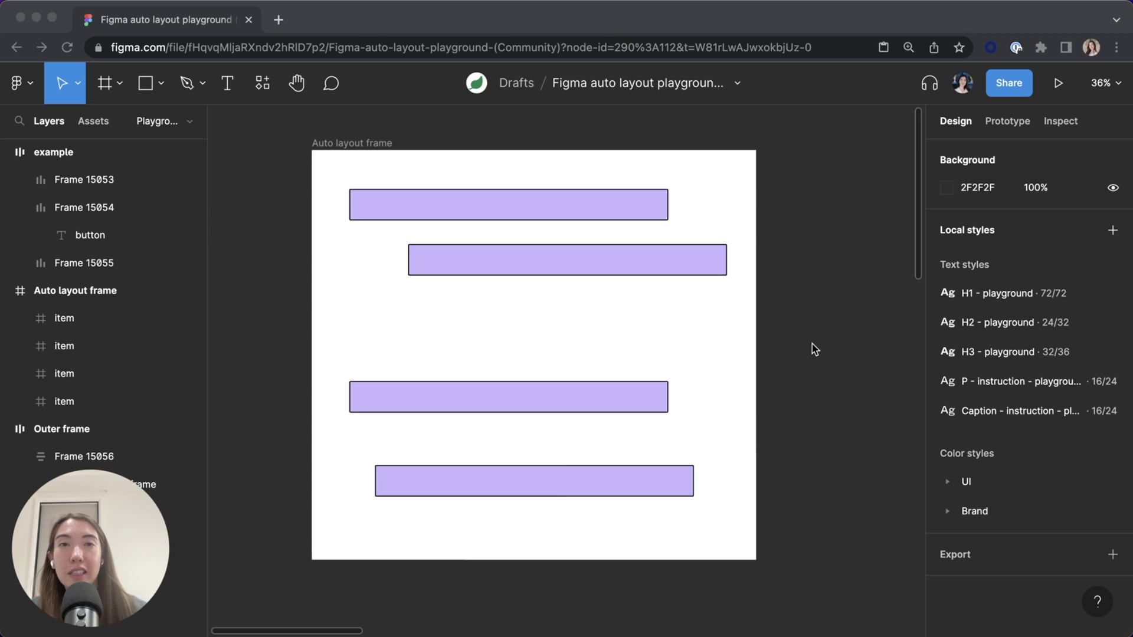
# Step: Apply auto layout to the Auto layout frame with Shift+A, then remove it with Shift+Option+A
pyautogui.click(358, 144)
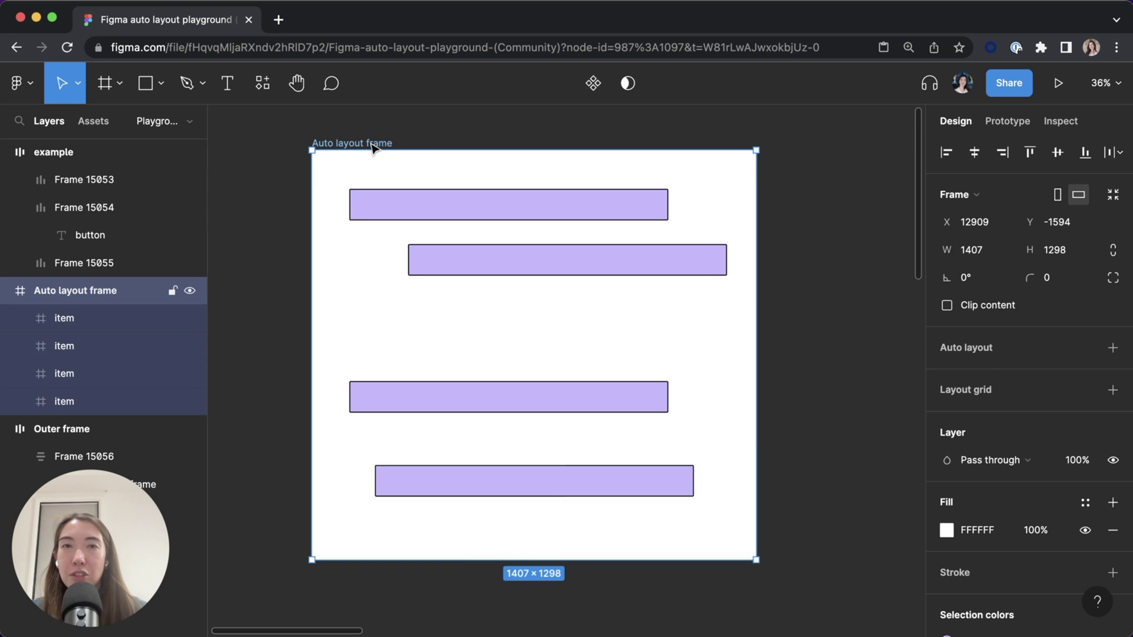
pyautogui.hotkey('shift', 'a')
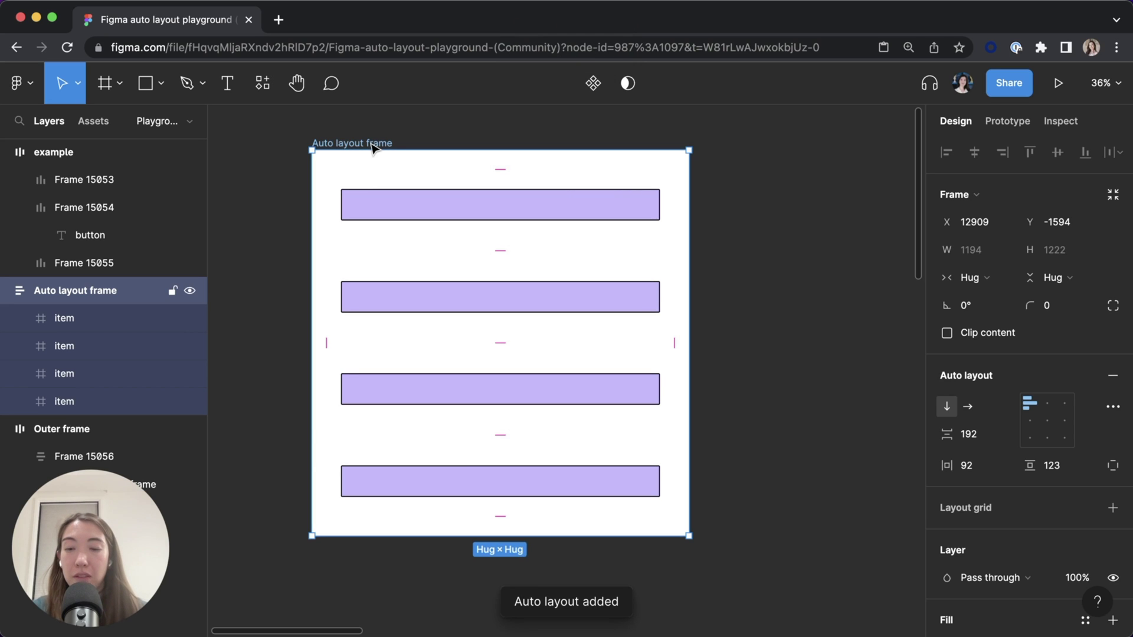
pyautogui.hotkey('shift', 'alt', 'a')
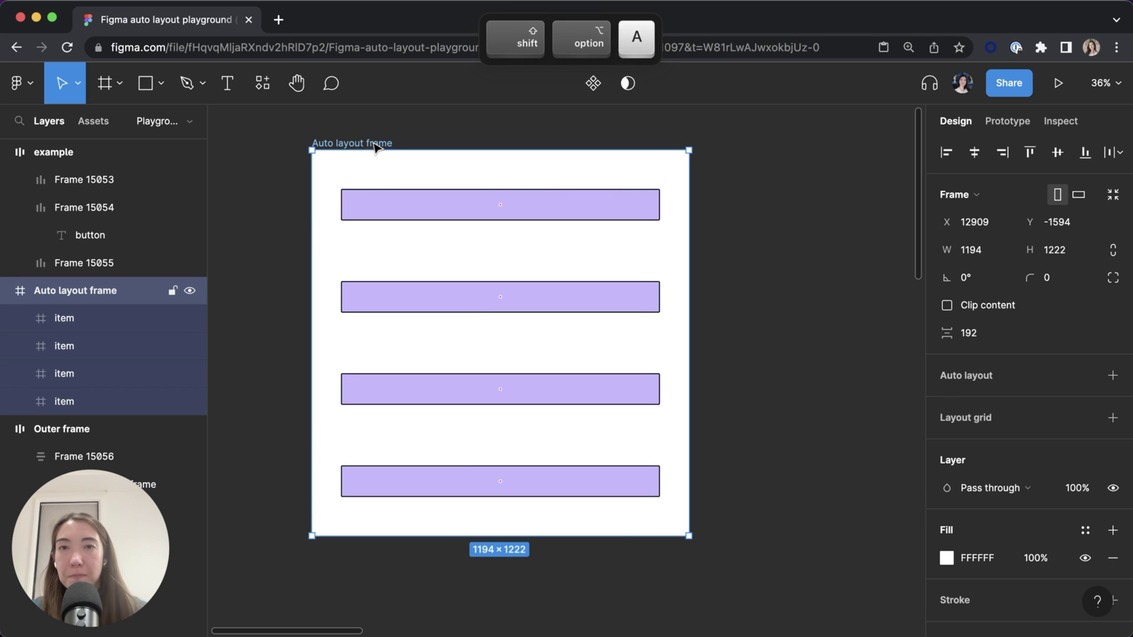
pyautogui.click(376, 147)
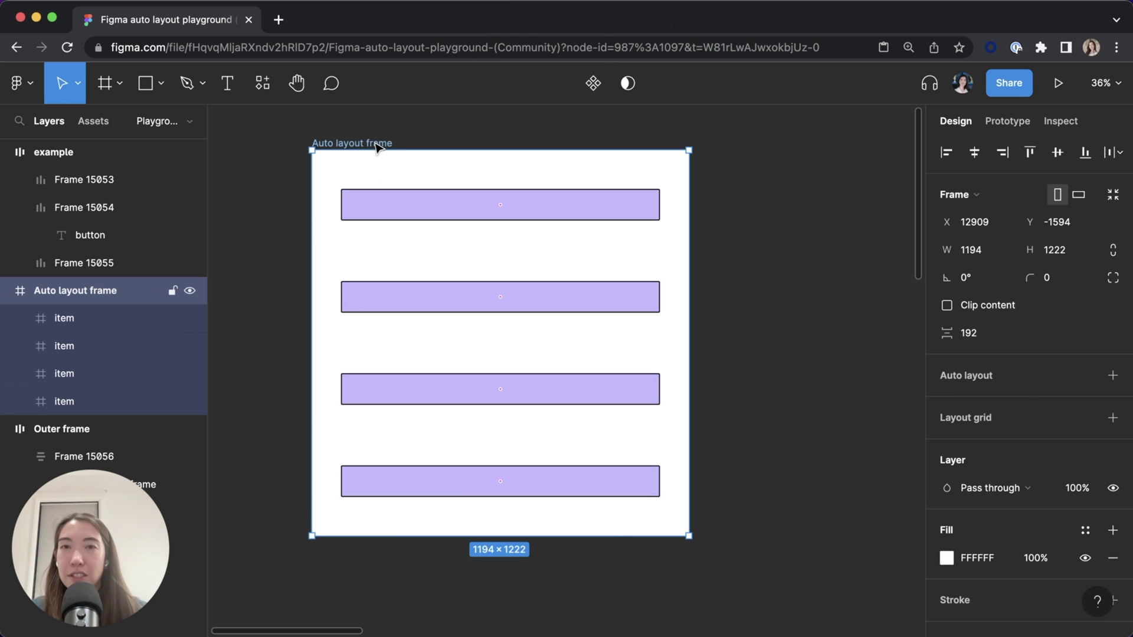
# Step: Reapply auto layout and drag the padding handles until all four paddings read 123
pyautogui.hotkey('shift', 'a')
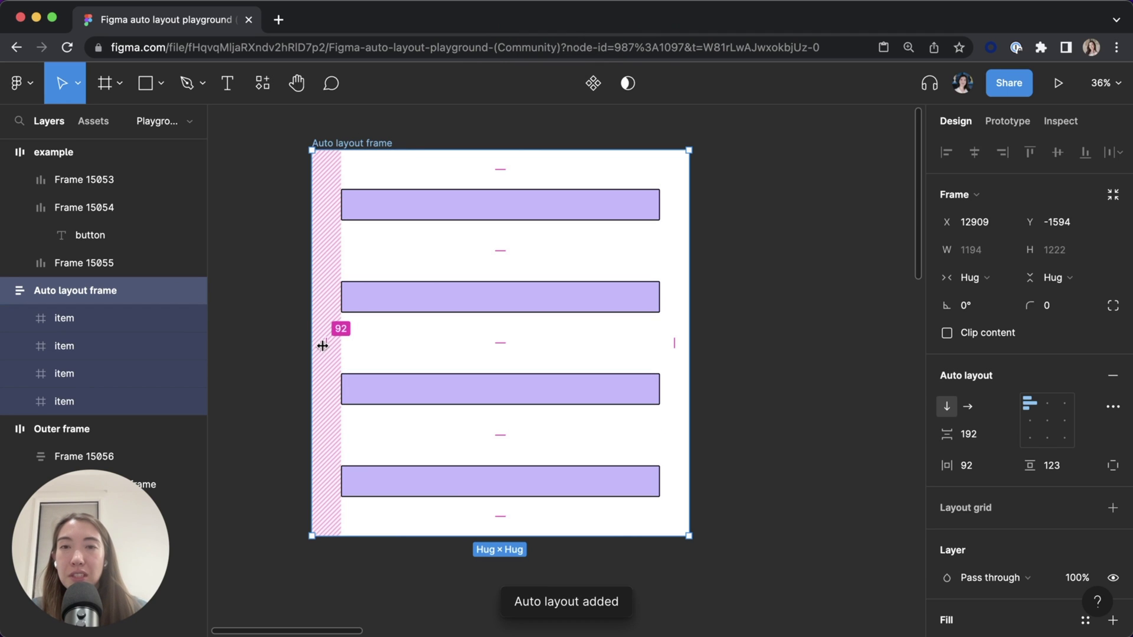
pyautogui.moveTo(327, 344)
pyautogui.mouseDown()
pyautogui.moveTo(371, 336)
pyautogui.moveTo(329, 343)
pyautogui.mouseUp()
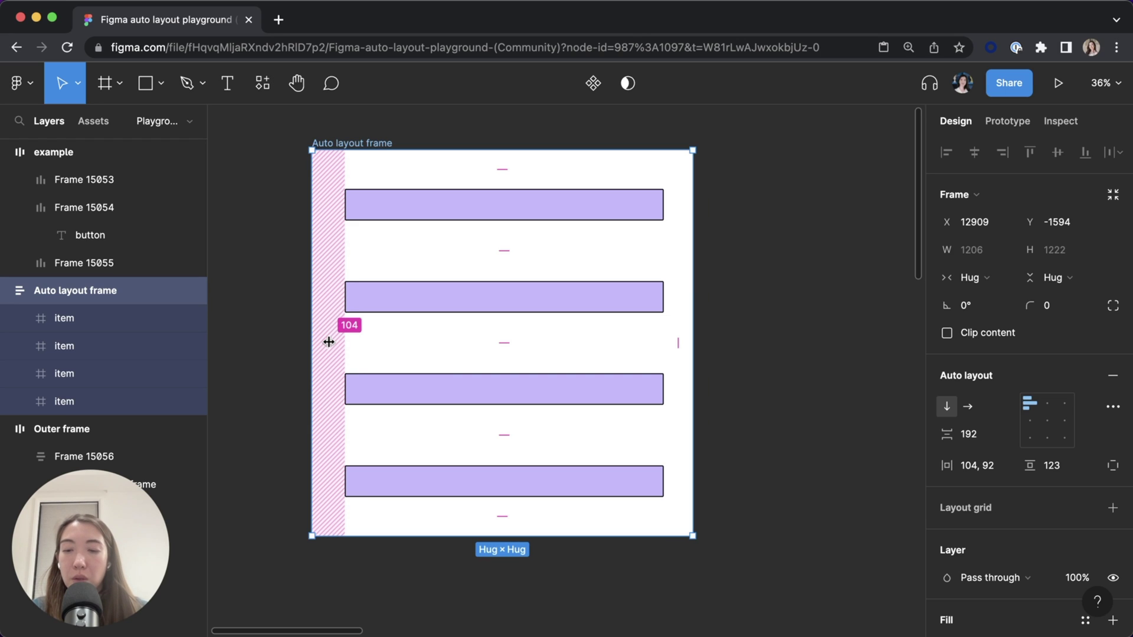
pyautogui.moveTo(328, 341)
pyautogui.mouseDown()
pyautogui.moveTo(346, 342)
pyautogui.moveTo(332, 341)
pyautogui.mouseUp()
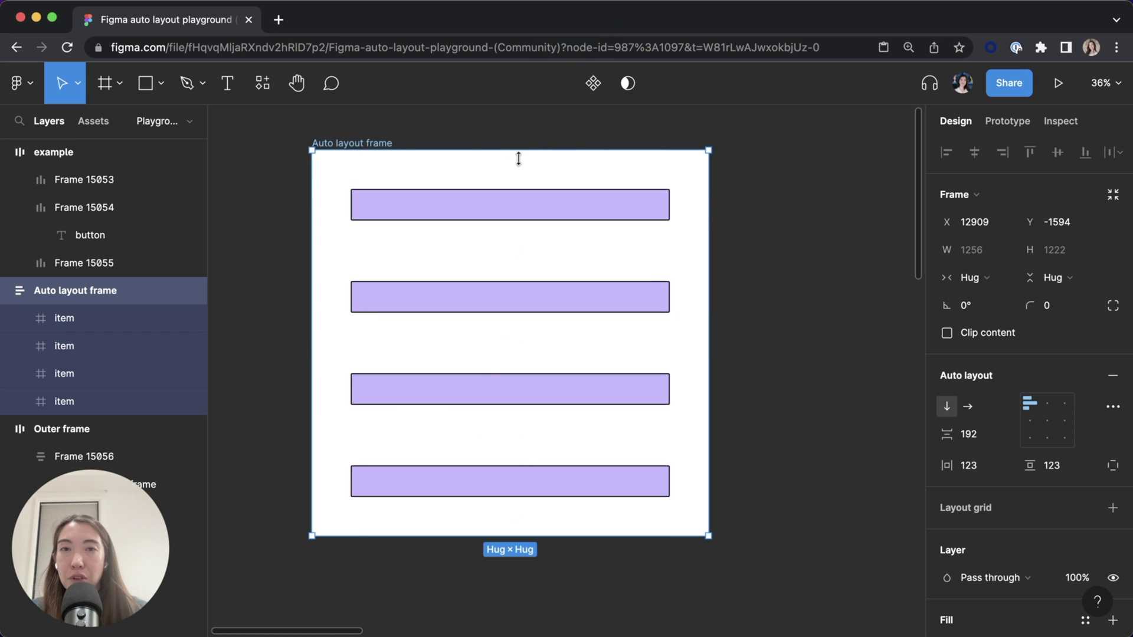
pyautogui.press('alt')
pyautogui.moveTo(511, 168)
pyautogui.mouseDown()
pyautogui.moveTo(509, 151)
pyautogui.moveTo(531, 208)
pyautogui.moveTo(507, 168)
pyautogui.mouseUp()
pyautogui.hotkey('shift', 'alt')
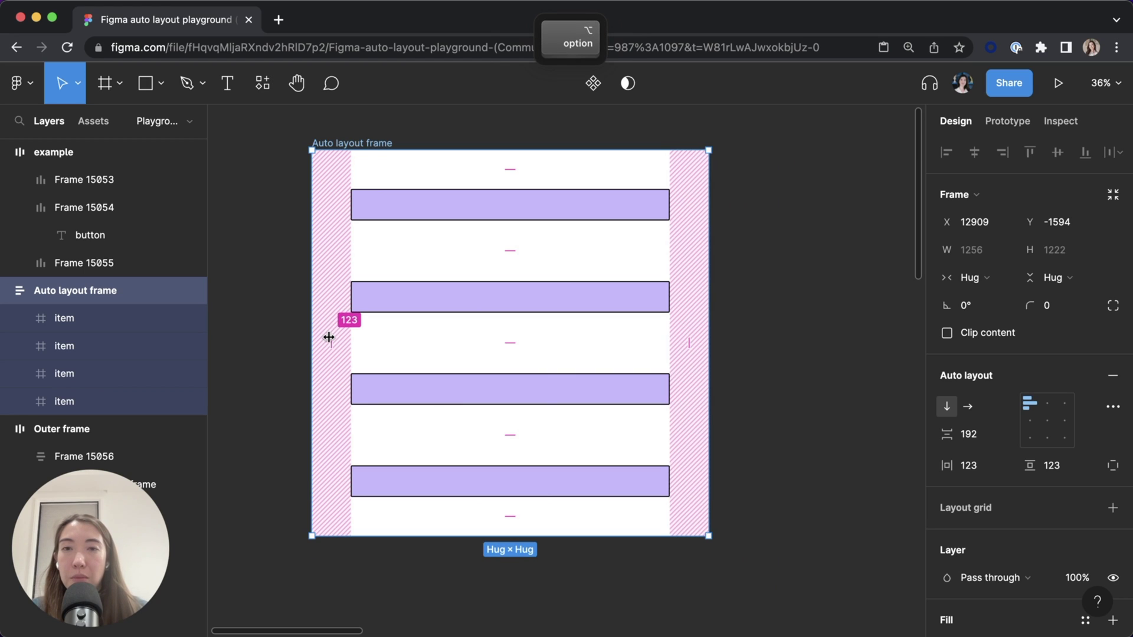
# Step: Set the horizontal padding to 140, then set every padding to 160
pyautogui.keyDown('alt'); pyautogui.click(327, 342); pyautogui.keyUp('alt')
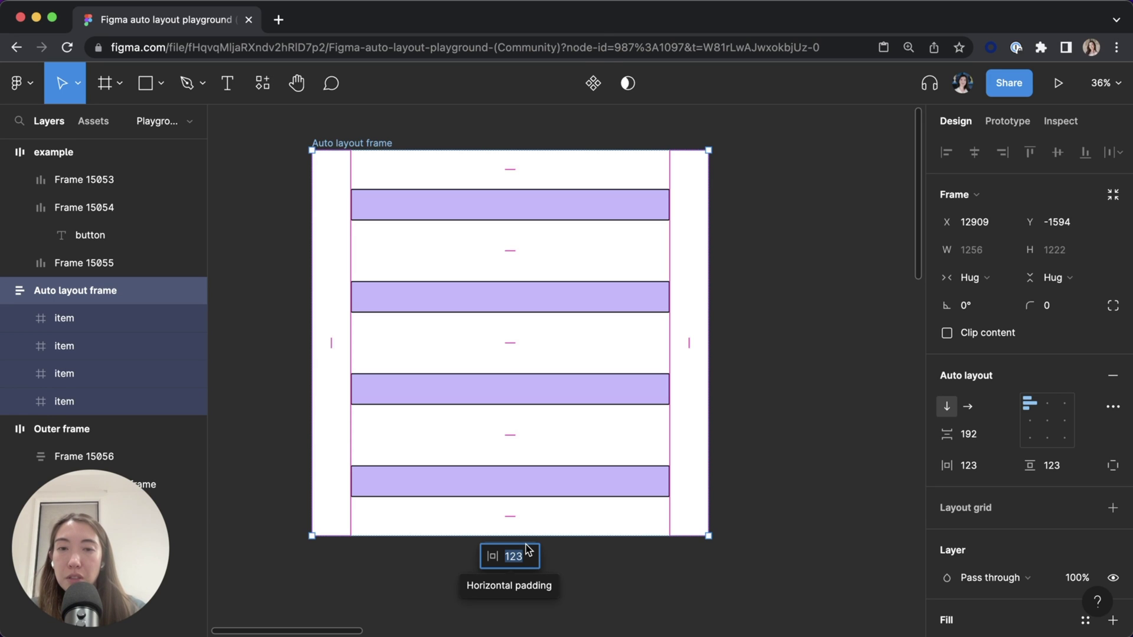
pyautogui.press('BackSpace')
pyautogui.write('140')
pyautogui.press('Return')
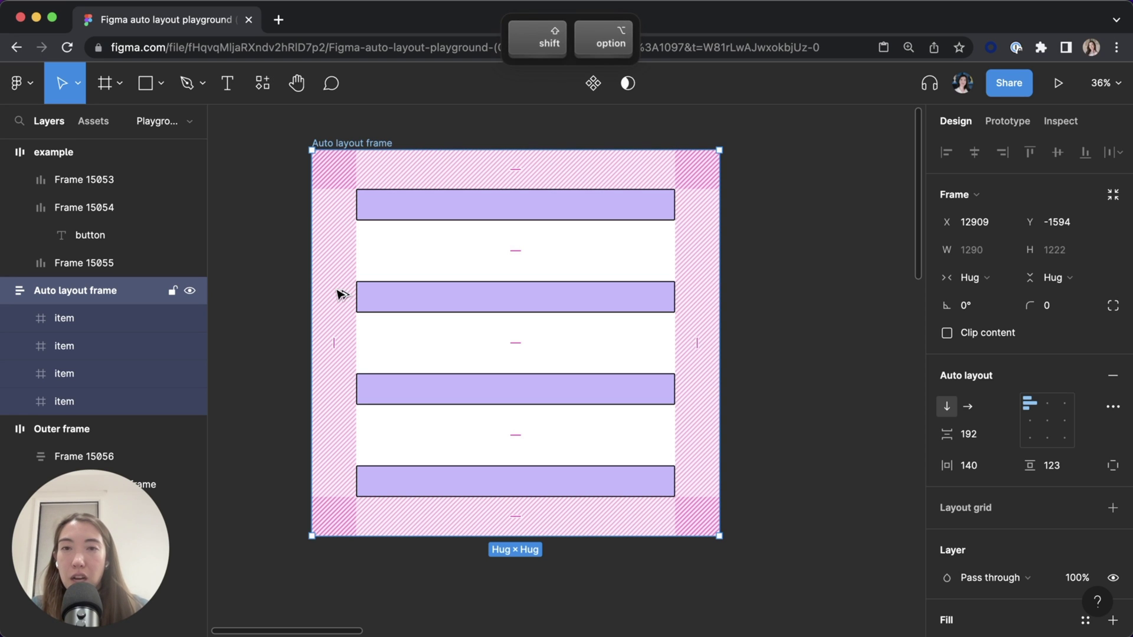
pyautogui.keyDown('alt'); pyautogui.click(332, 341); pyautogui.keyUp('alt')
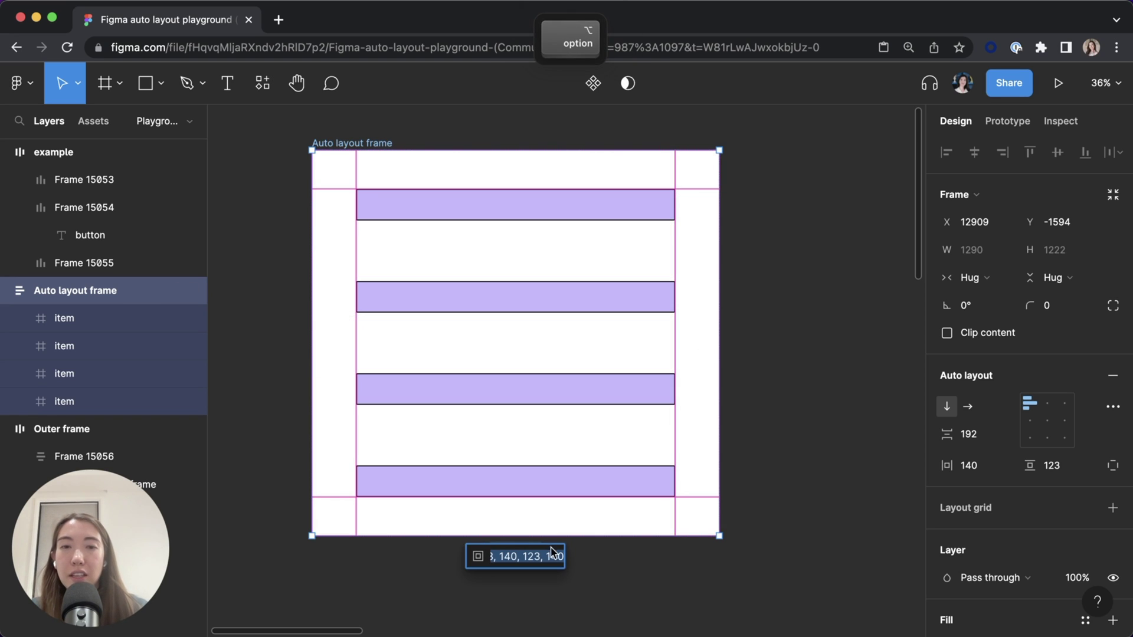
pyautogui.write('1')
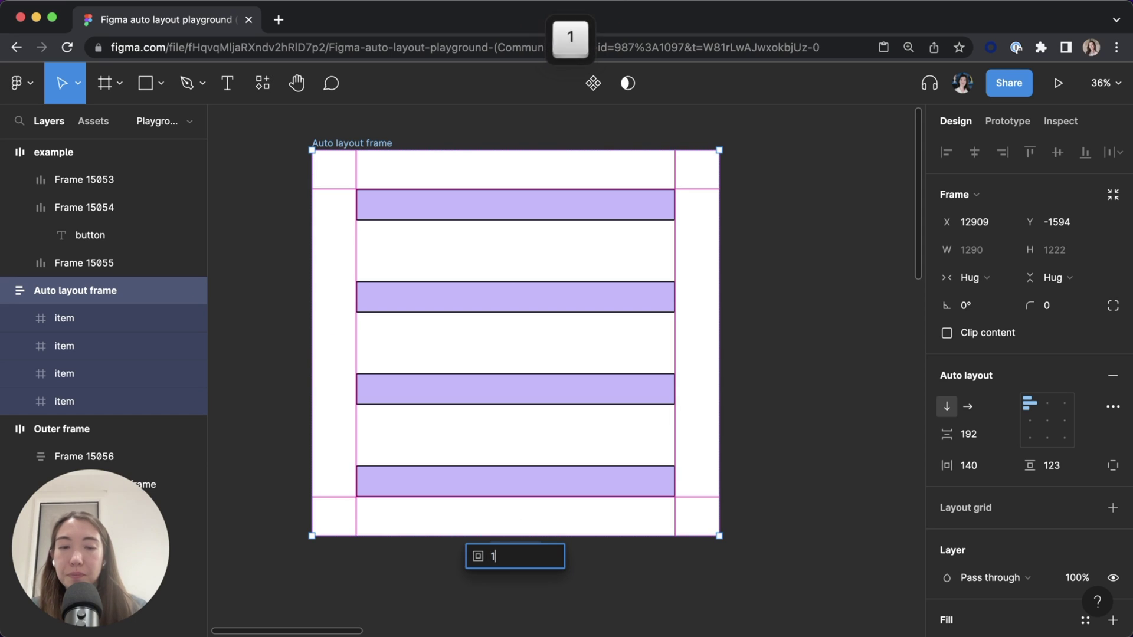
pyautogui.write('60')
pyautogui.press('Return')
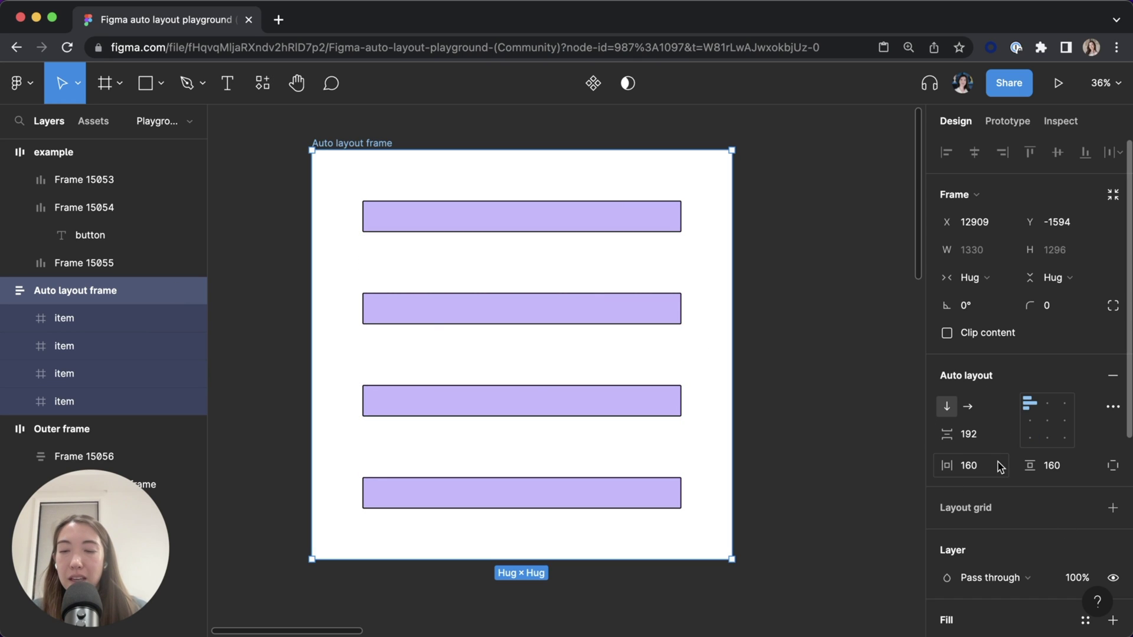
# Step: Change the single all-sides padding value from 160 to 140
pyautogui.press('super')
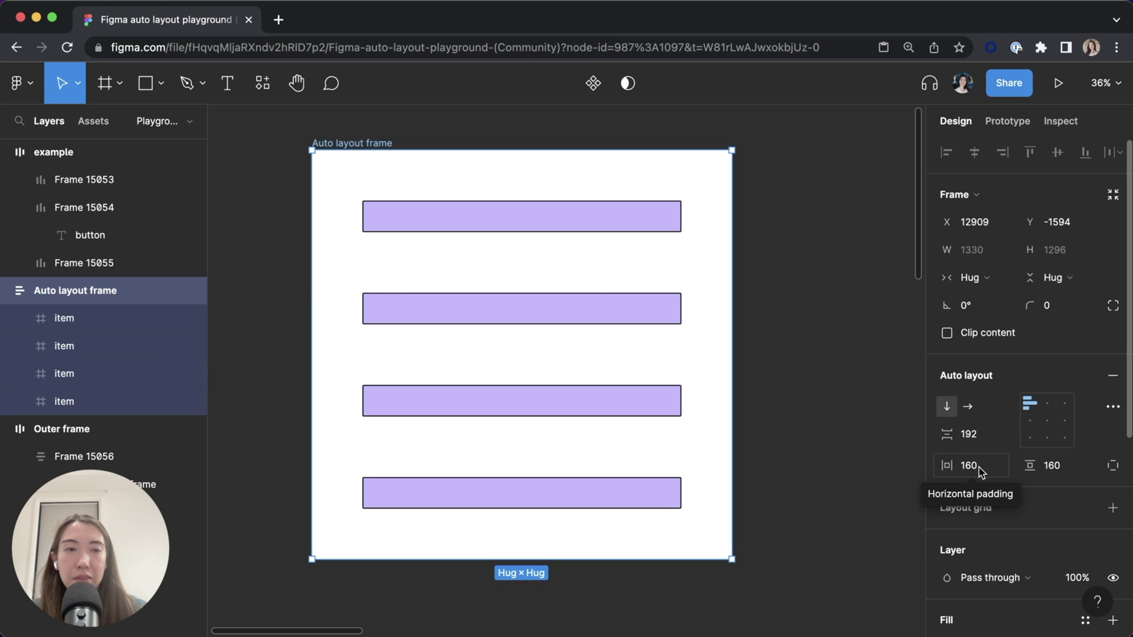
pyautogui.click(974, 470)
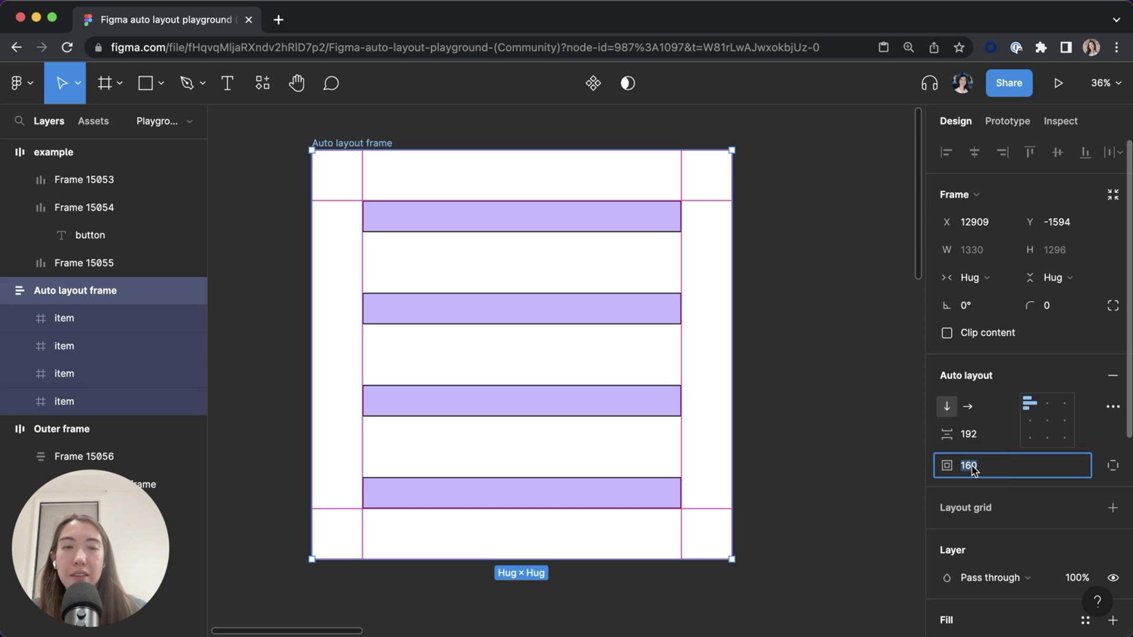
pyautogui.click(984, 468)
pyautogui.press('BackSpace')
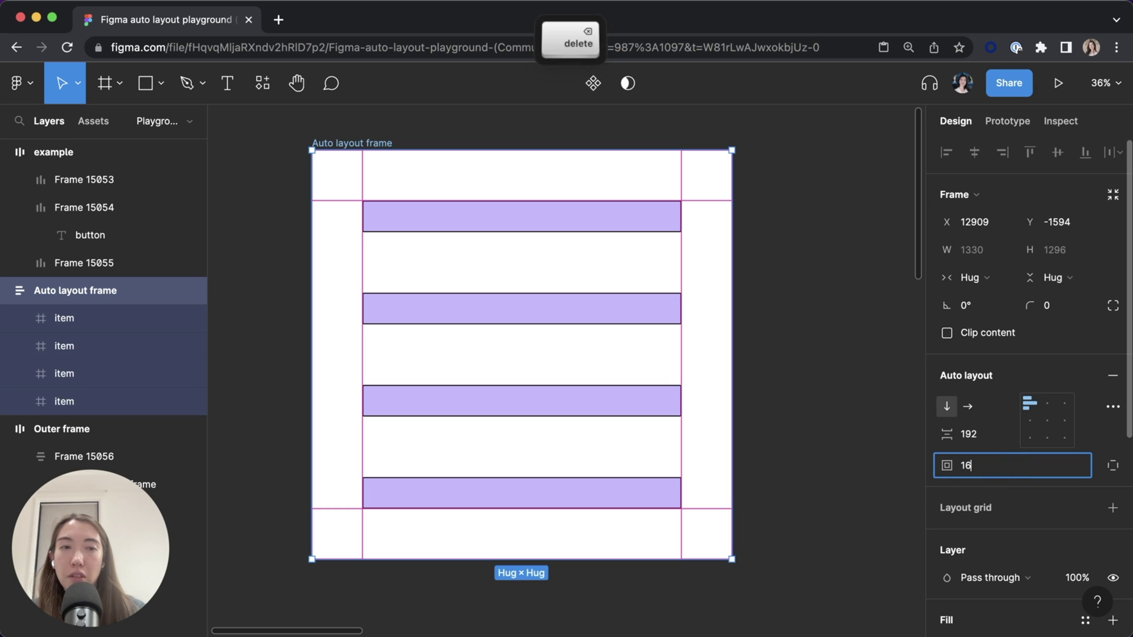
pyautogui.press('BackSpace')
pyautogui.press('BackSpace')
pyautogui.write('140')
pyautogui.press('Return')
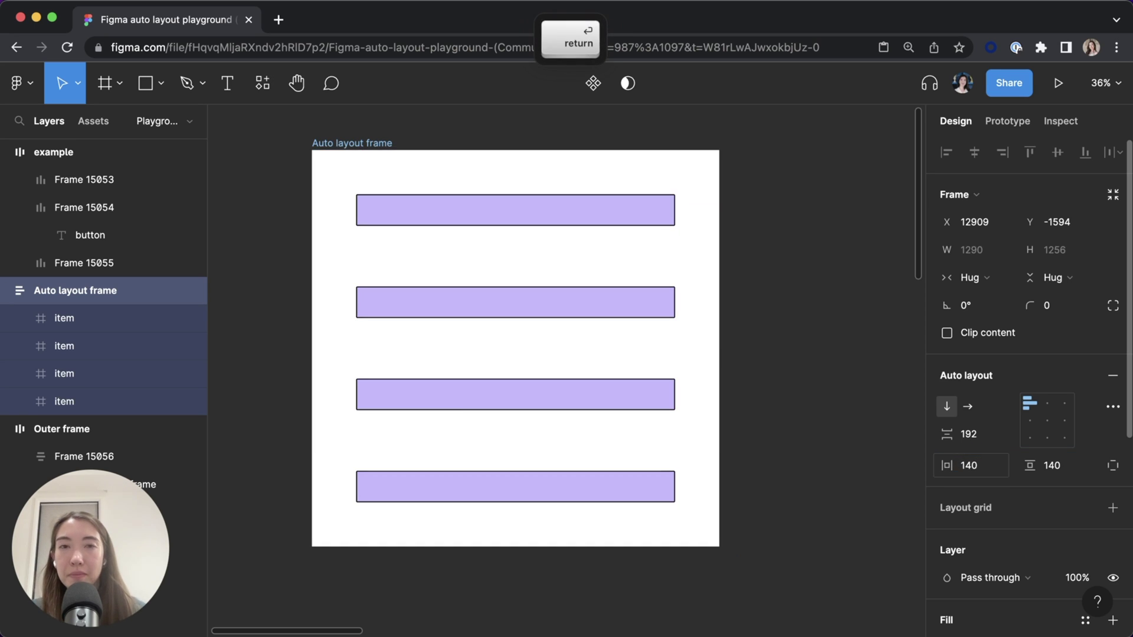
pyautogui.hscroll(3, 746, 398)
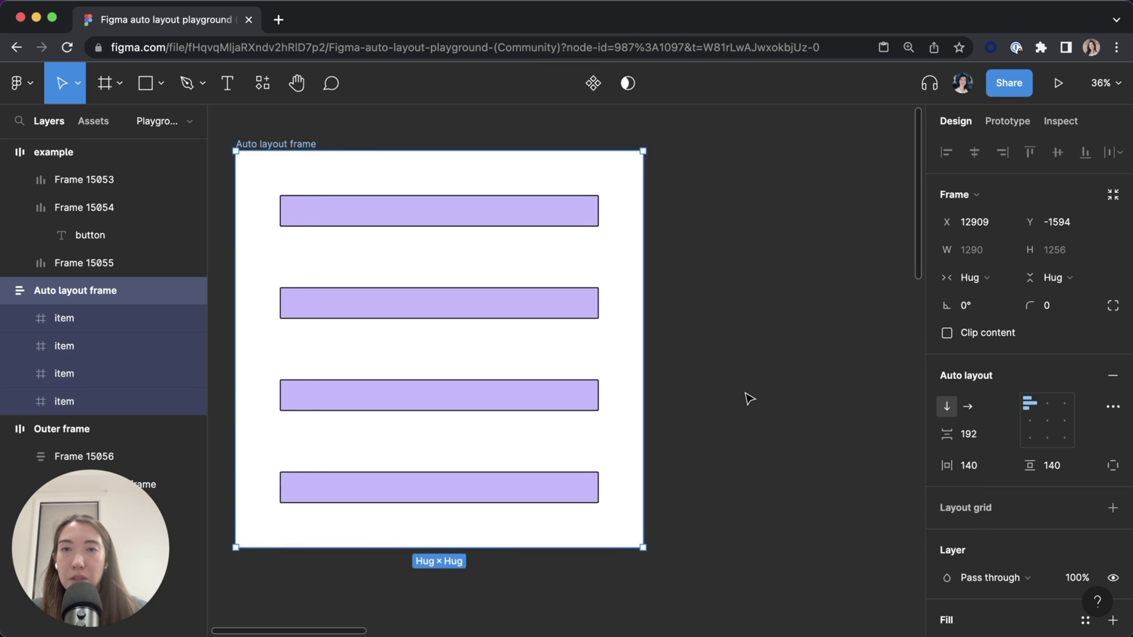
pyautogui.click(746, 397)
pyautogui.click(294, 144)
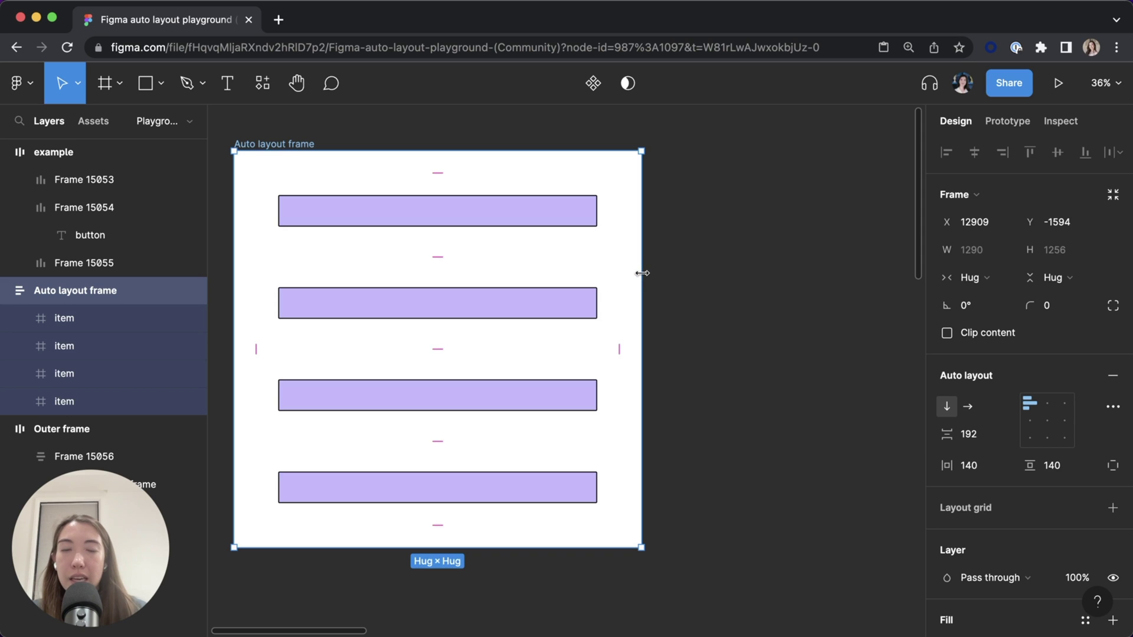
pyautogui.moveTo(641, 274); pyautogui.dragTo(793, 279)
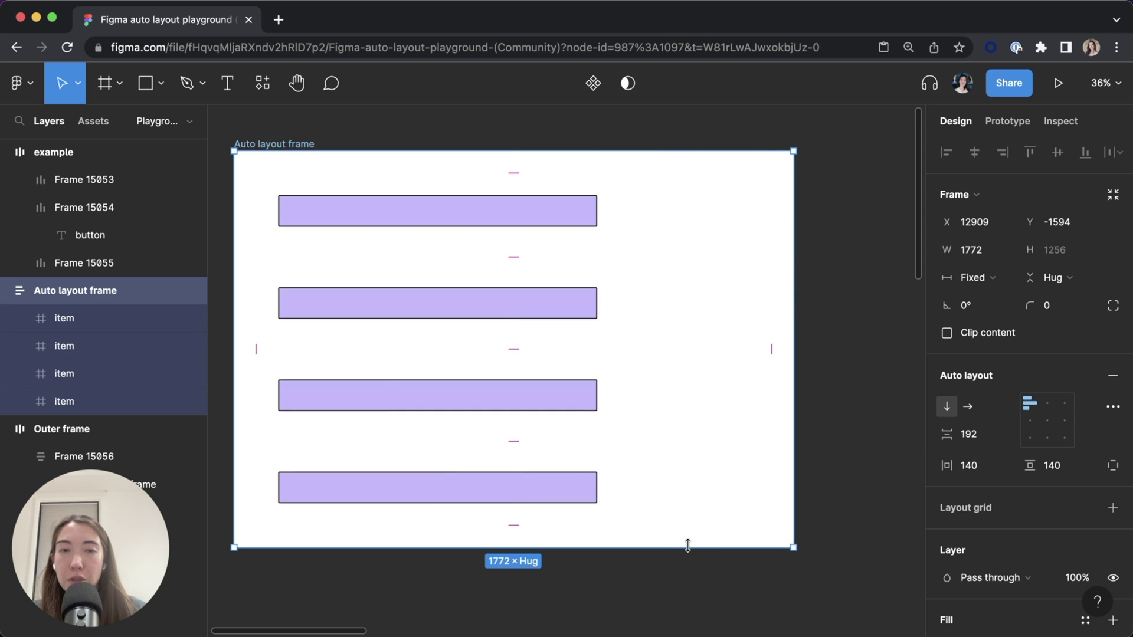
pyautogui.moveTo(687, 549); pyautogui.dragTo(686, 620)
pyautogui.scroll(-1, 720, 449)
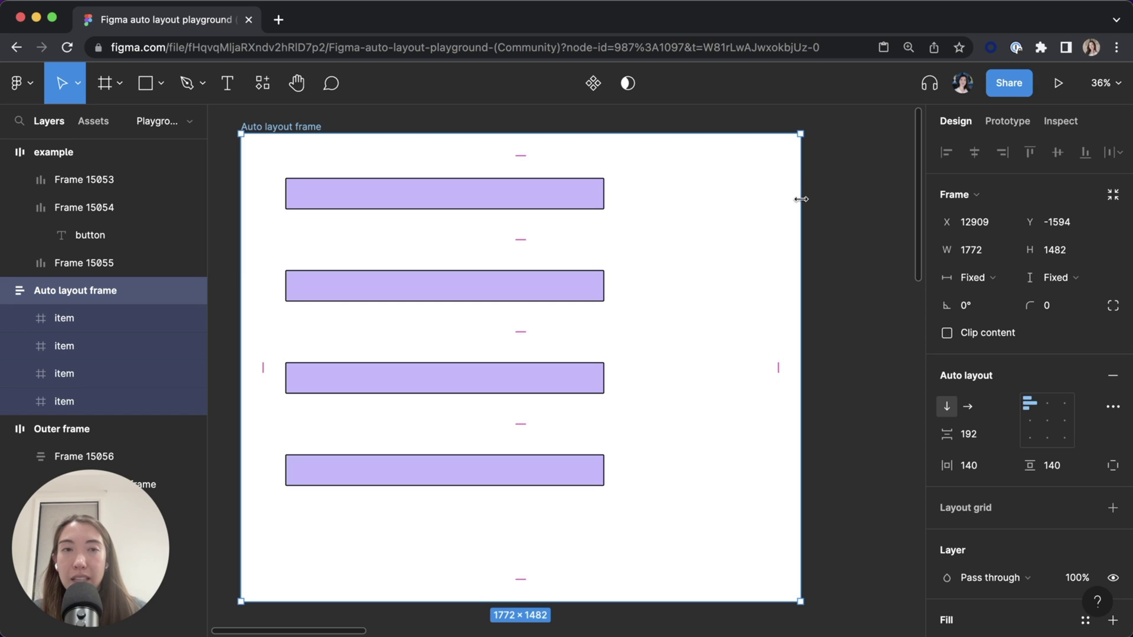
pyautogui.doubleClick(800, 199)
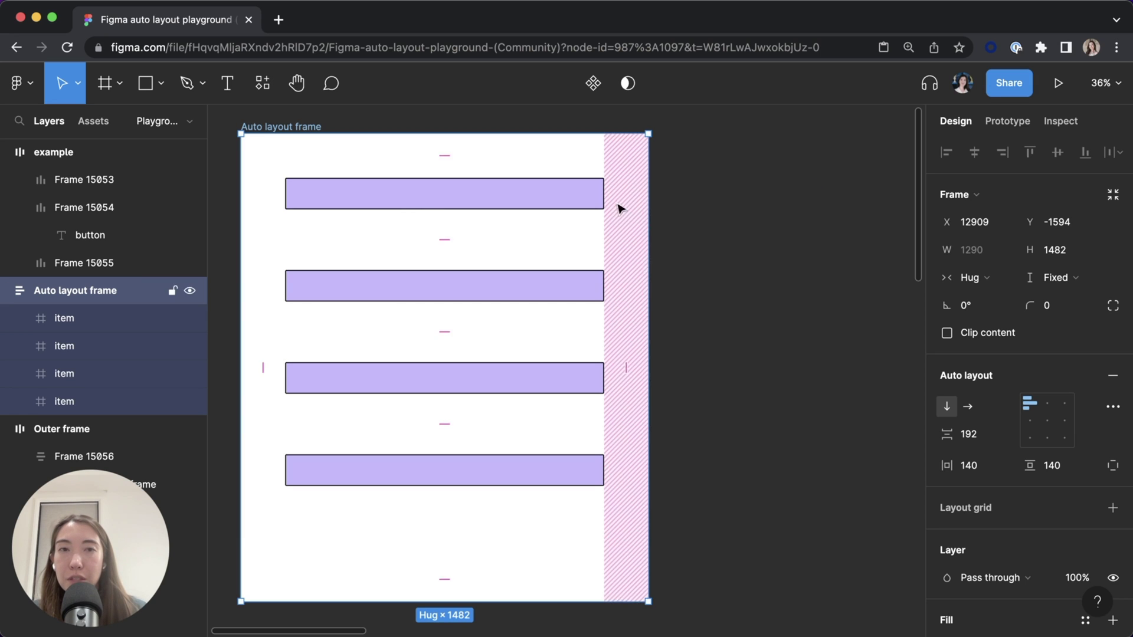
pyautogui.doubleClick(577, 602)
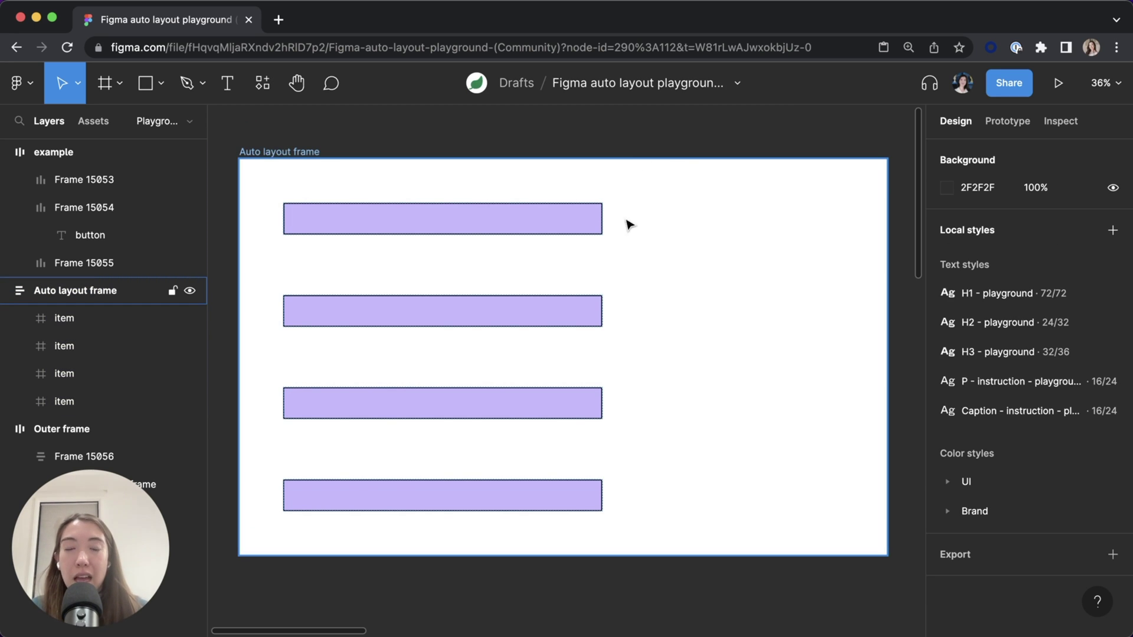
pyautogui.press('alt')
pyautogui.click(605, 220)
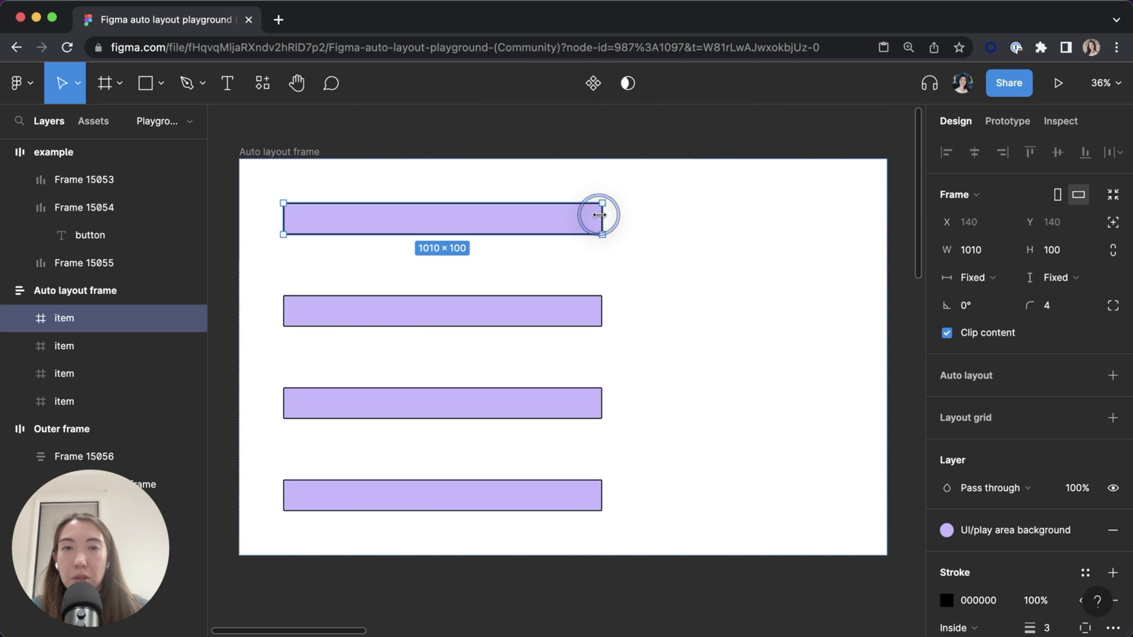
pyautogui.keyDown('alt'); pyautogui.doubleClick(605, 219); pyautogui.keyUp('alt')
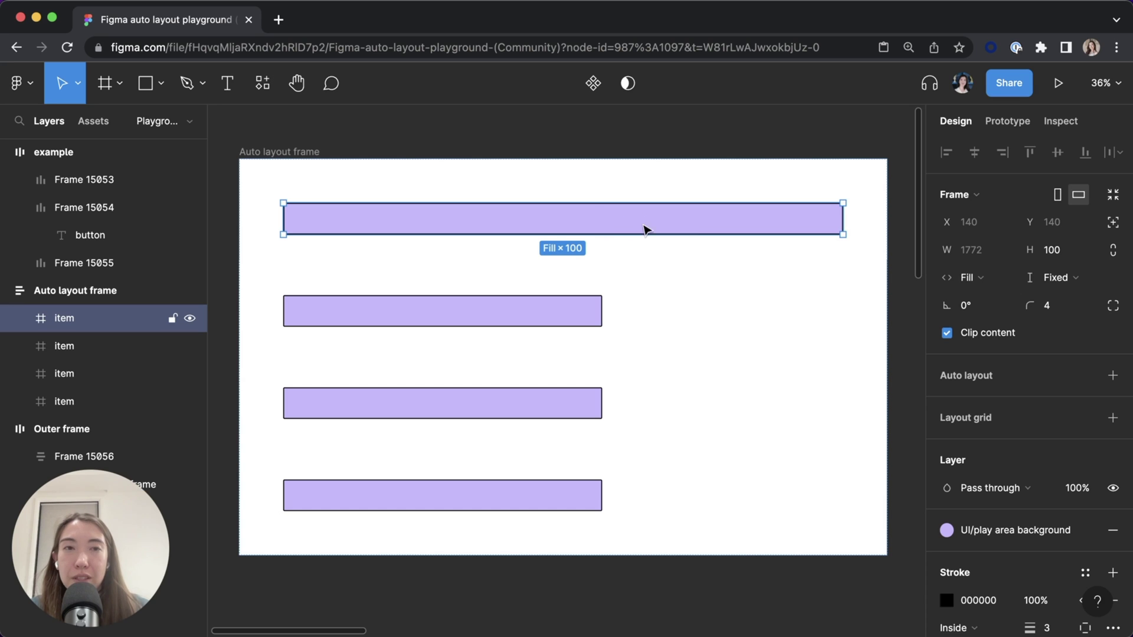
pyautogui.hotkey('ctrl', 'z')
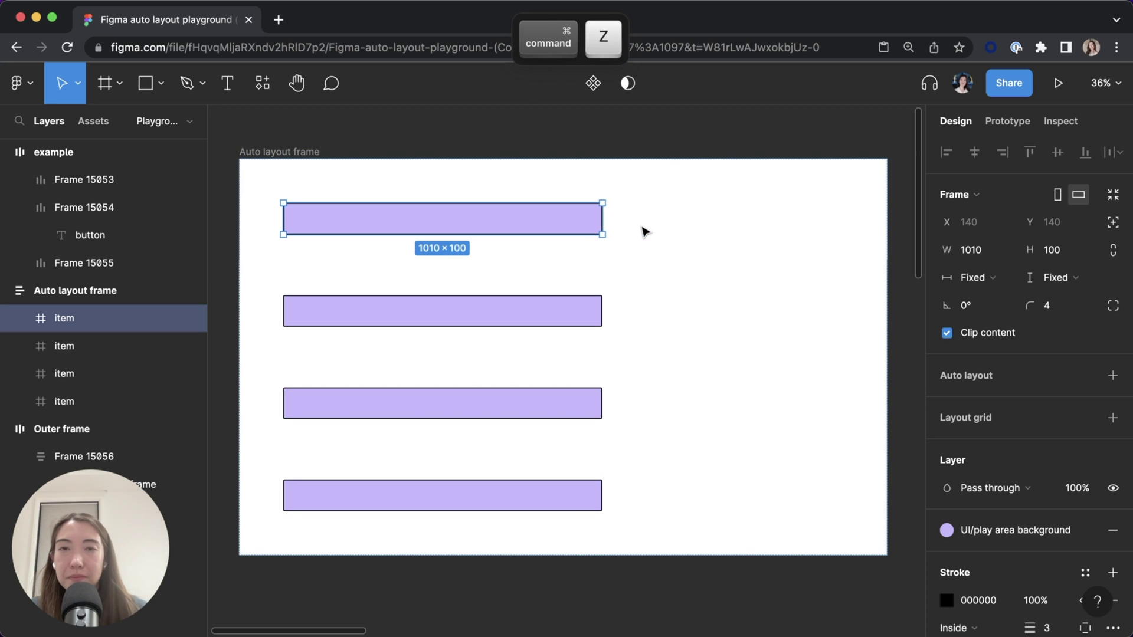
pyautogui.scroll(-3, 643, 232)
pyautogui.hscroll(5, 643, 233)
pyautogui.scroll(-2, 642, 232)
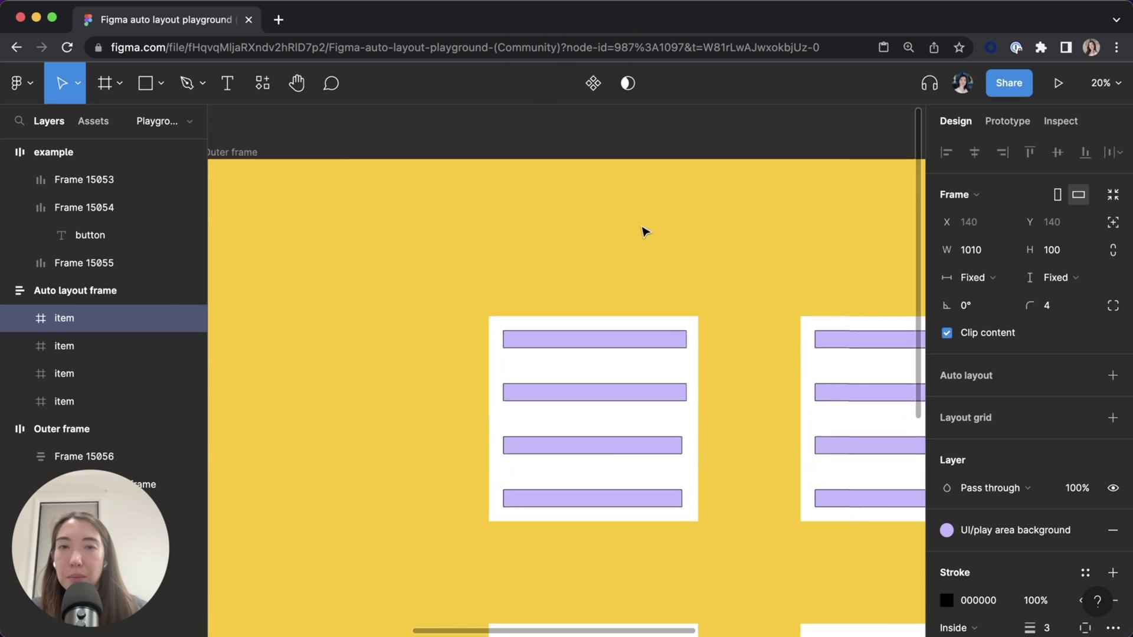
pyautogui.scroll(-2, 643, 232)
pyautogui.scroll(-2, 643, 232)
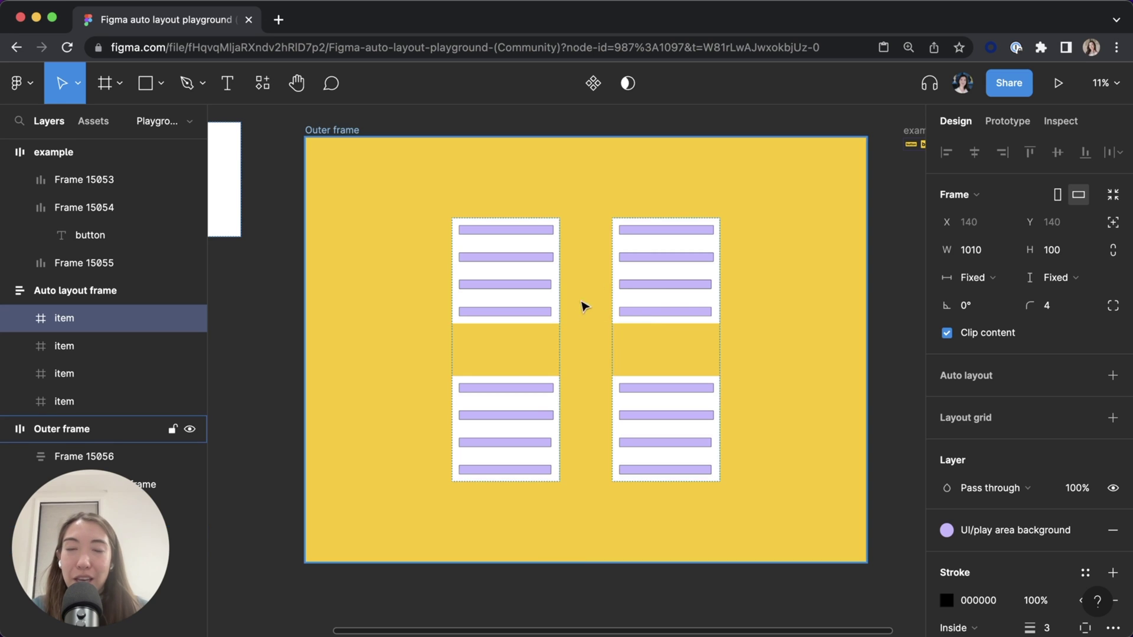
# Step: Pan to the yellow Outer frame and select it to show its auto layout settings
pyautogui.moveTo(558, 290); pyautogui.dragTo(546, 275)
pyautogui.click(521, 279)
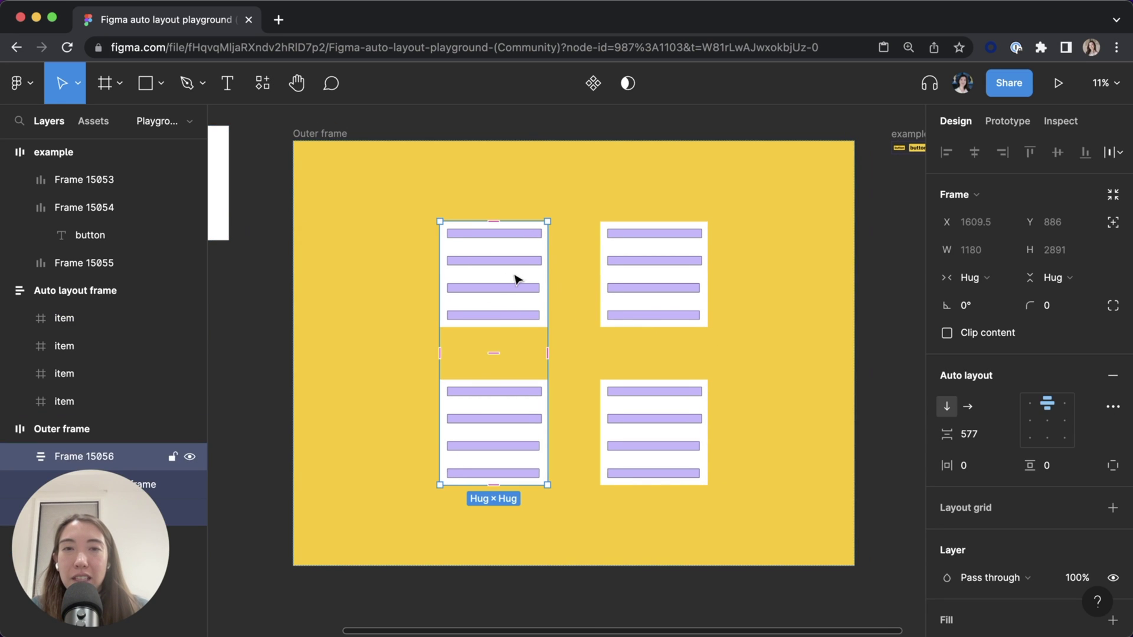
pyautogui.click(572, 232)
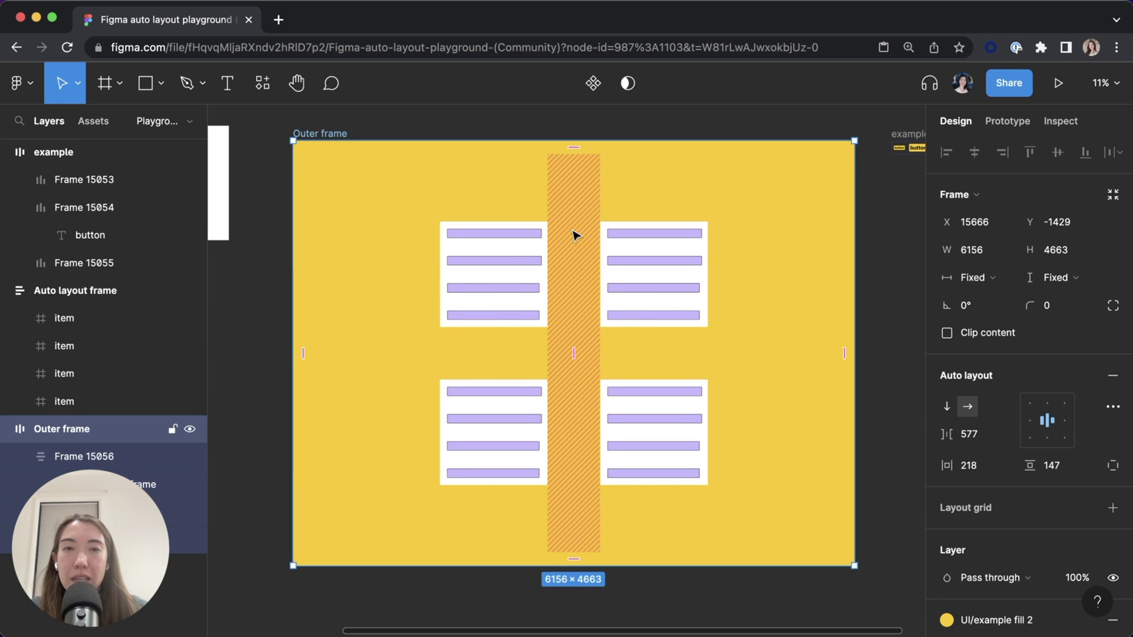
pyautogui.click(1047, 422)
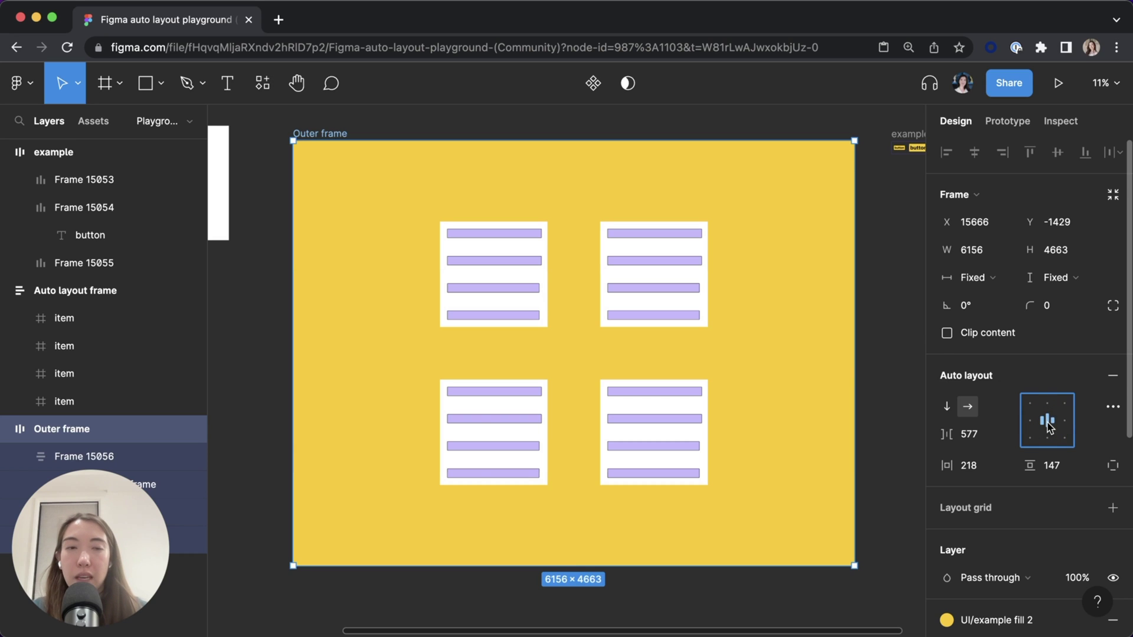
pyautogui.press('a')
pyautogui.press('w')
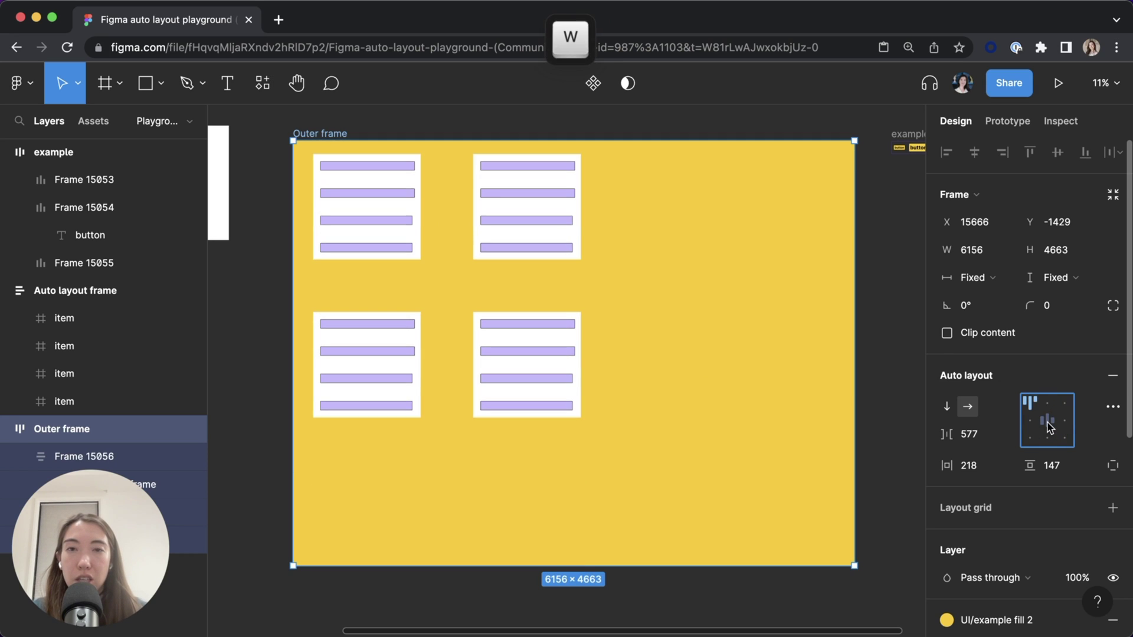
pyautogui.press('s')
pyautogui.press('d')
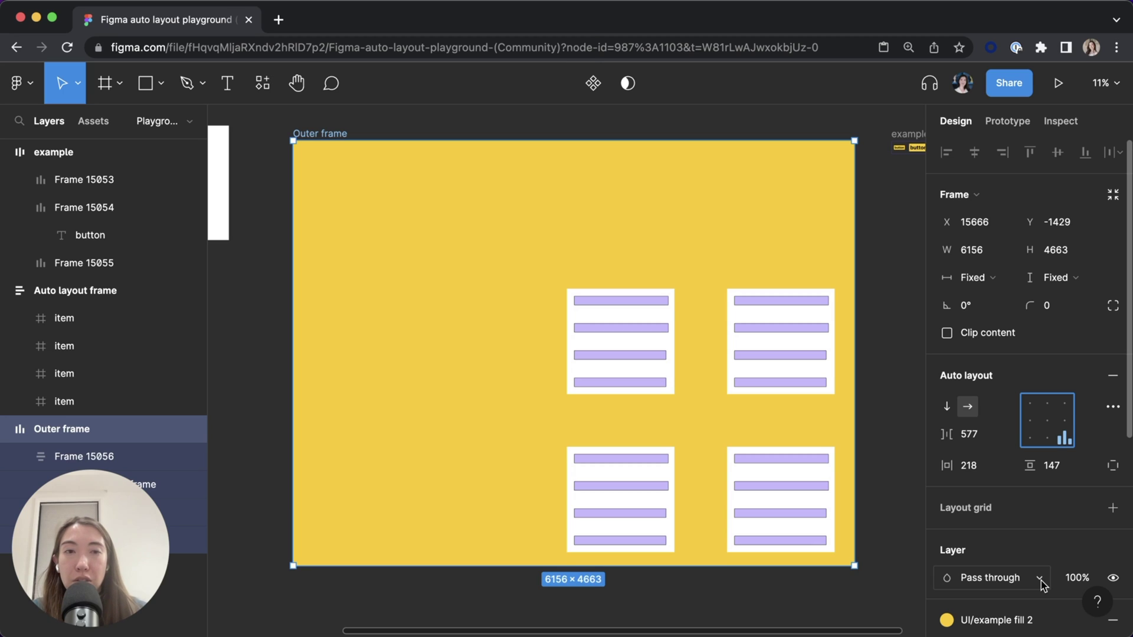
pyautogui.press('Up')
pyautogui.press('Left')
pyautogui.press('Left')
pyautogui.press('Down')
pyautogui.press('Down')
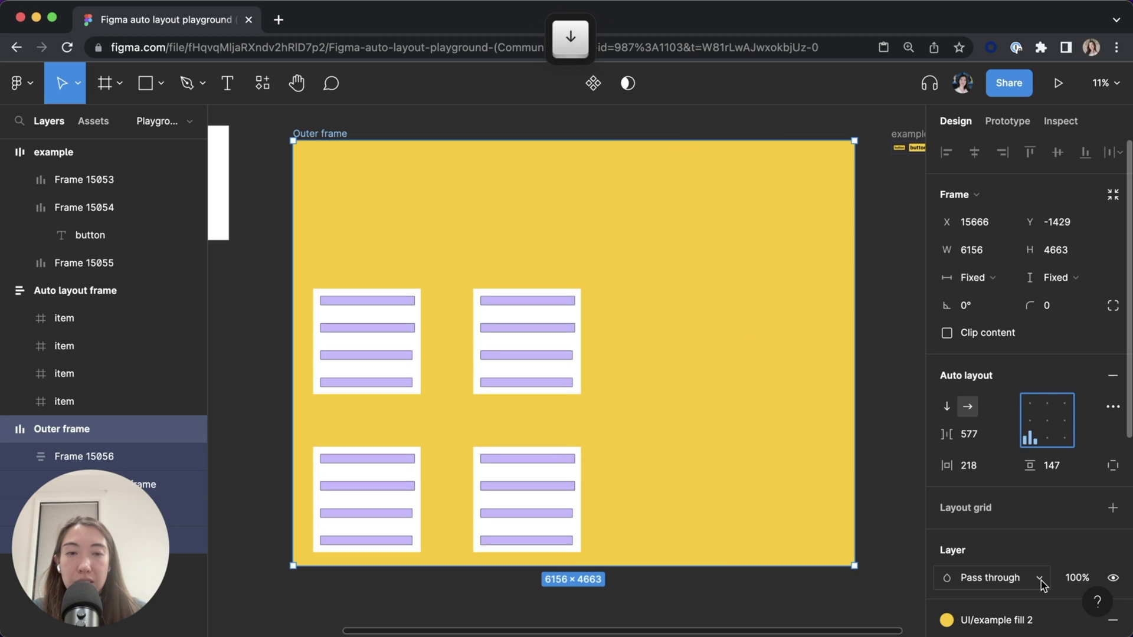
pyautogui.press('Right')
pyautogui.press('Left')
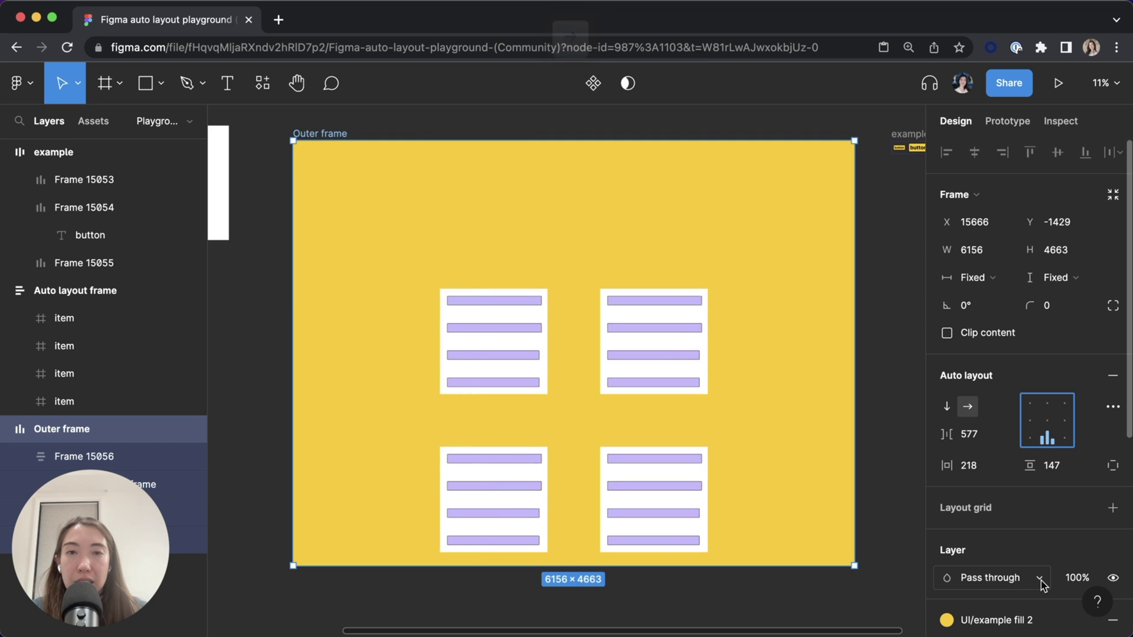
pyautogui.hotkey('alt', 'v')
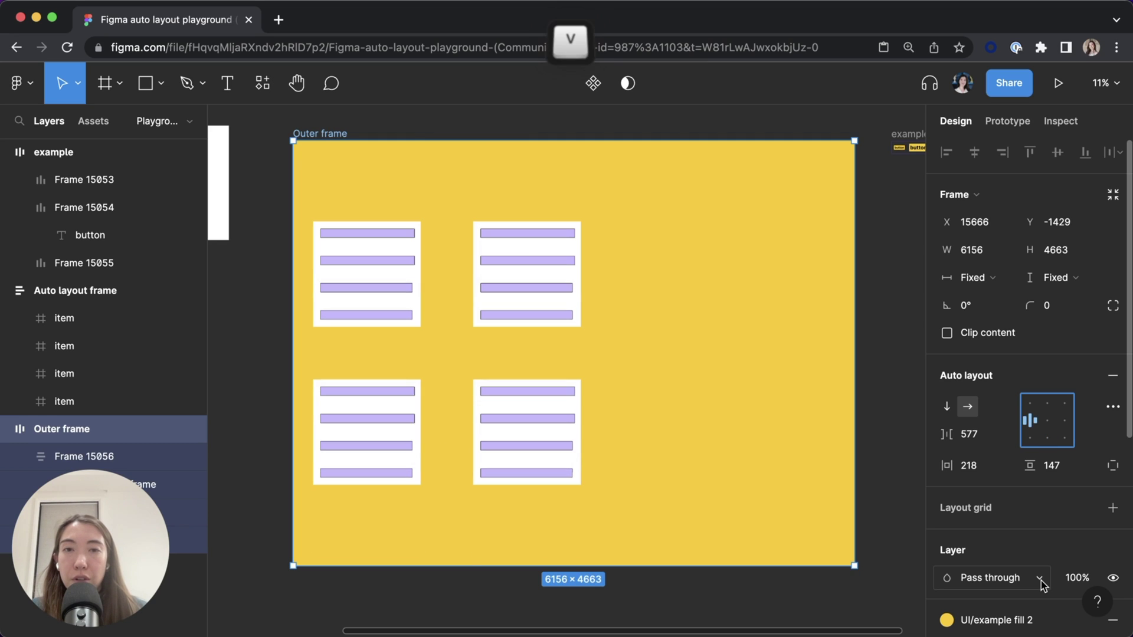
pyautogui.hotkey('alt', 'h')
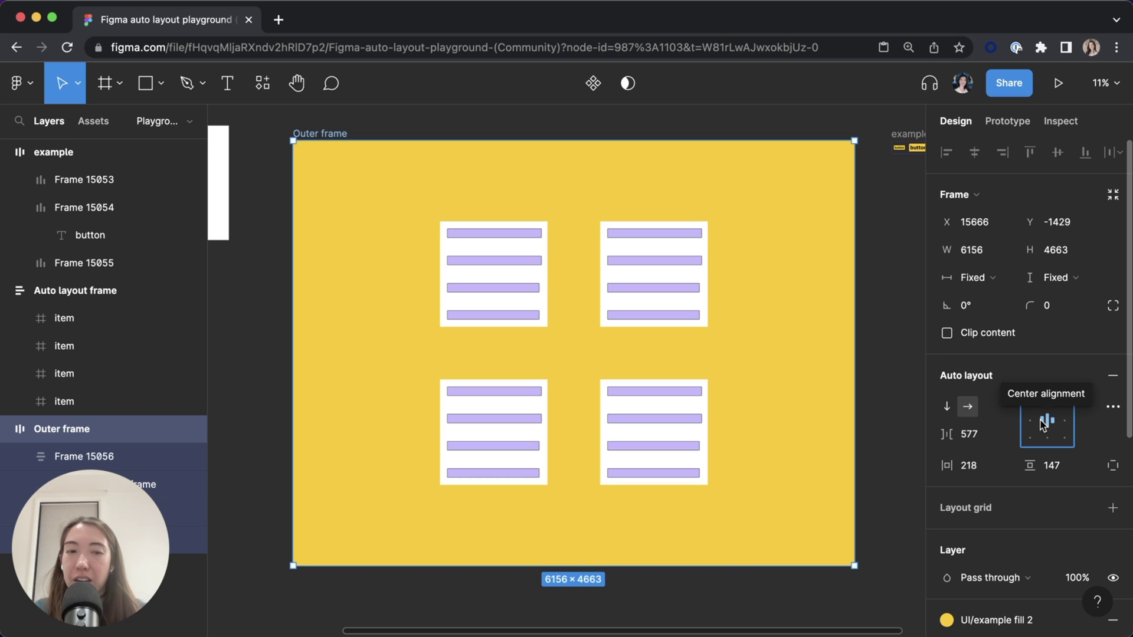
pyautogui.press('x')
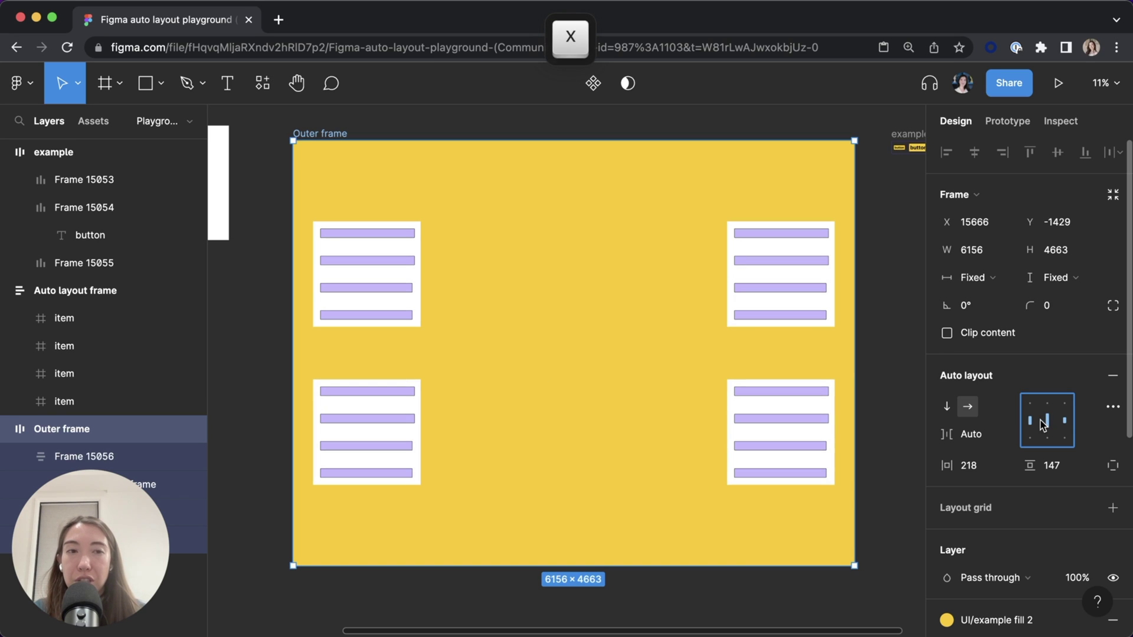
pyautogui.press('x')
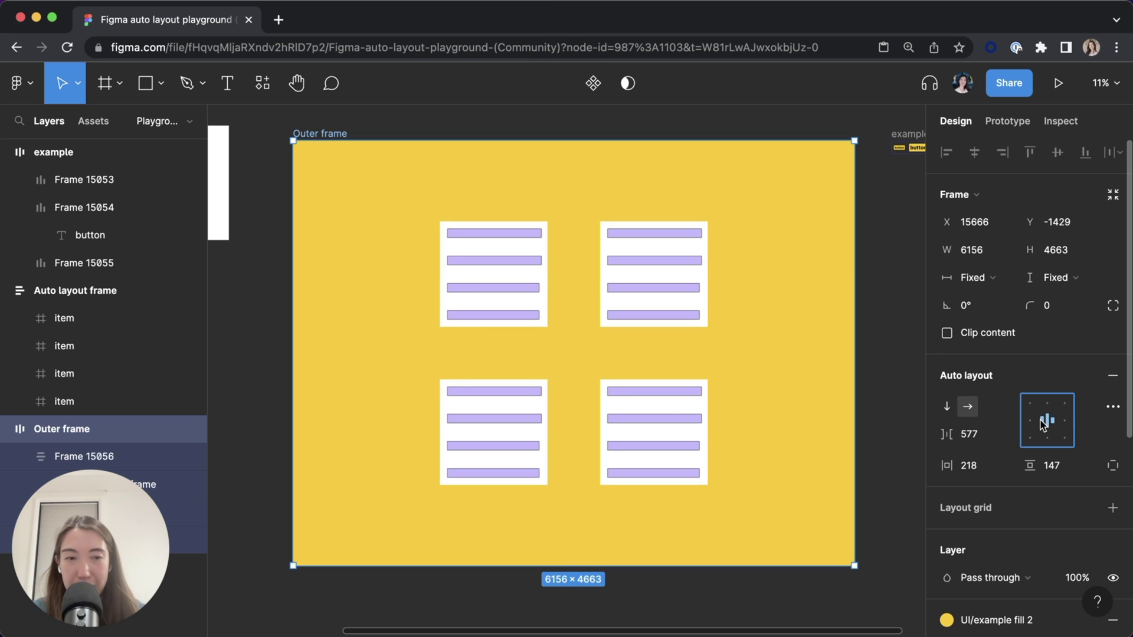
pyautogui.hscroll(5, 647, 410)
pyautogui.scroll(2, 647, 410)
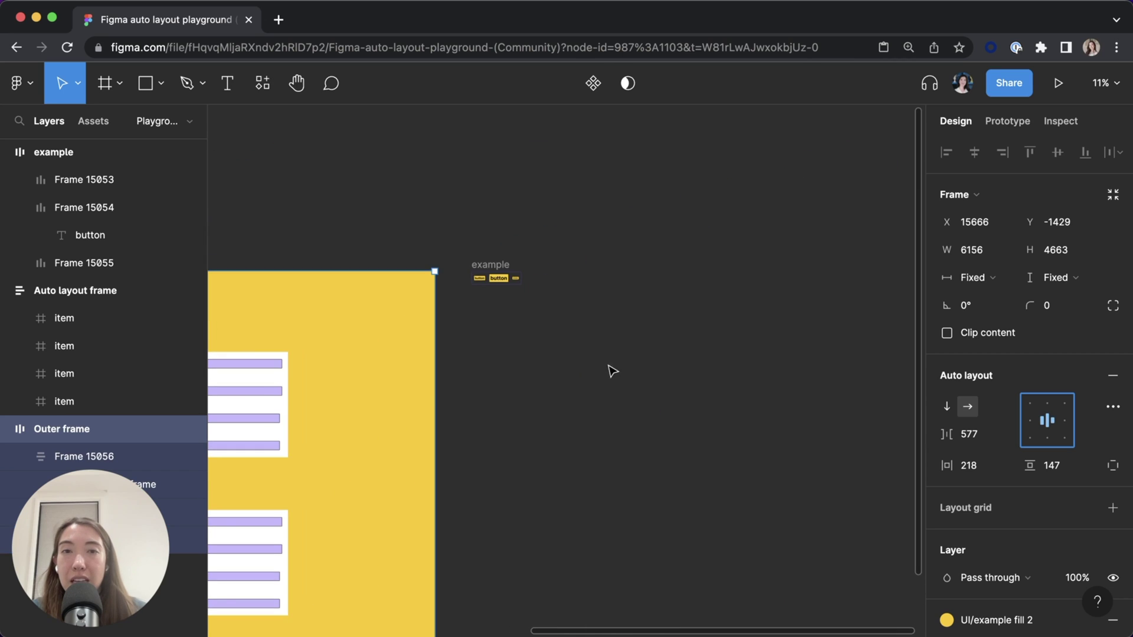
pyautogui.scroll(10, 493, 265)
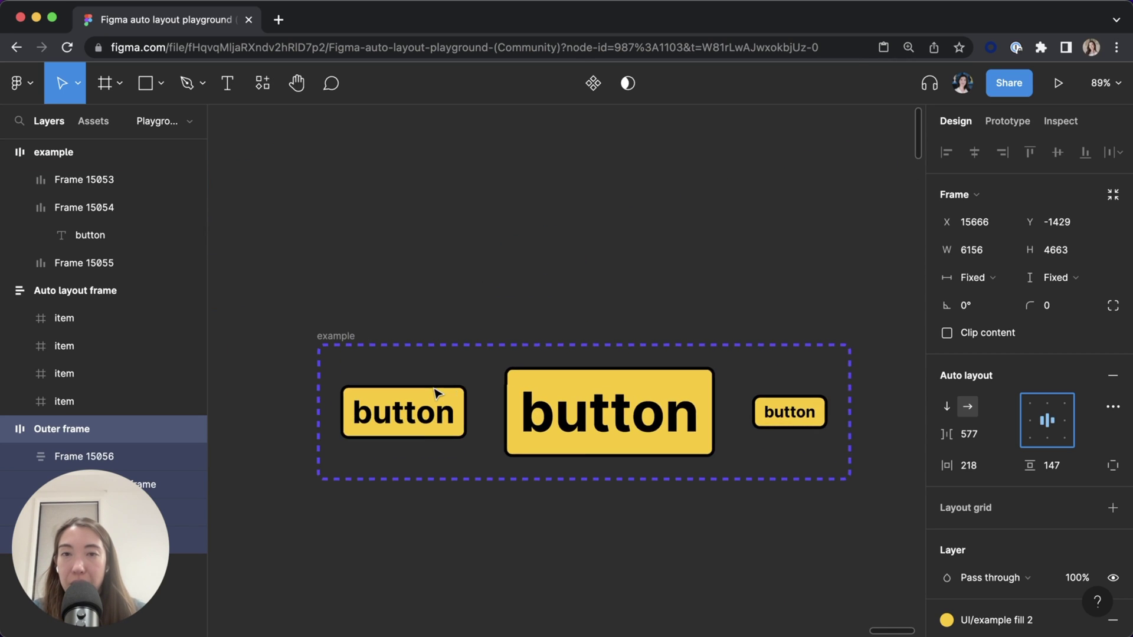
pyautogui.scroll(2, 435, 393)
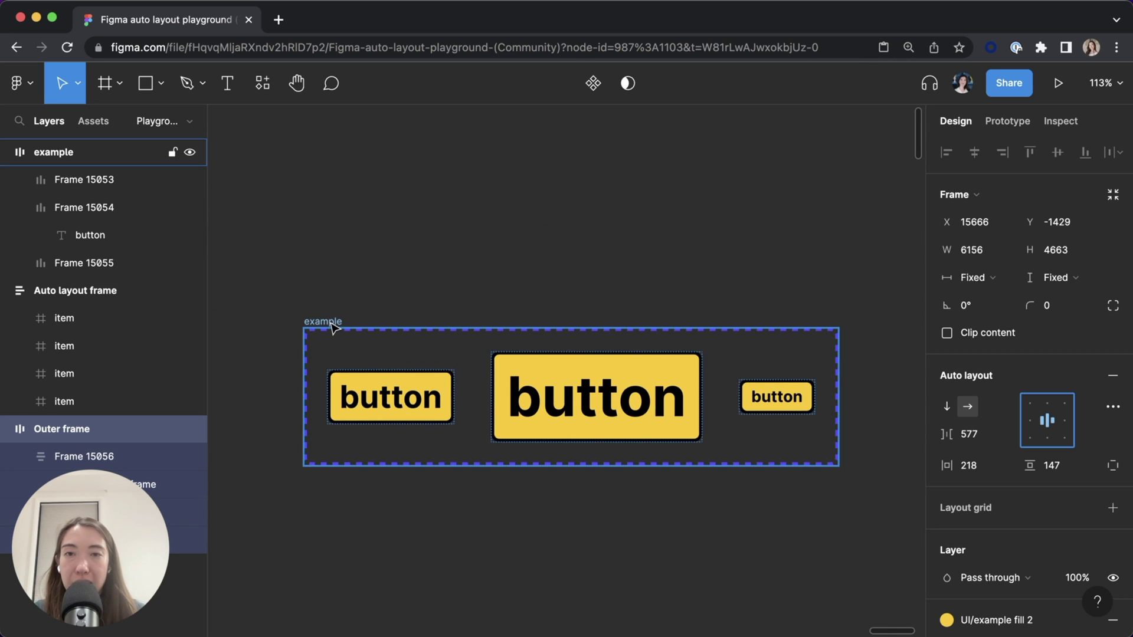
# Step: Select the example button row and align its three buttons by text baseline
pyautogui.click(374, 329)
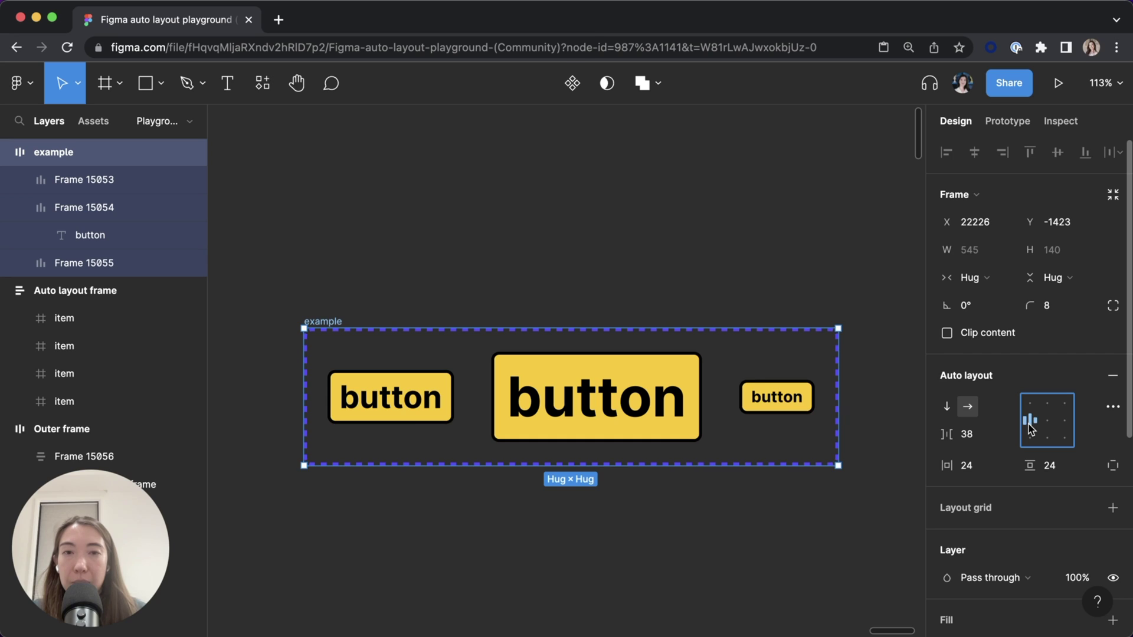
pyautogui.press('b')
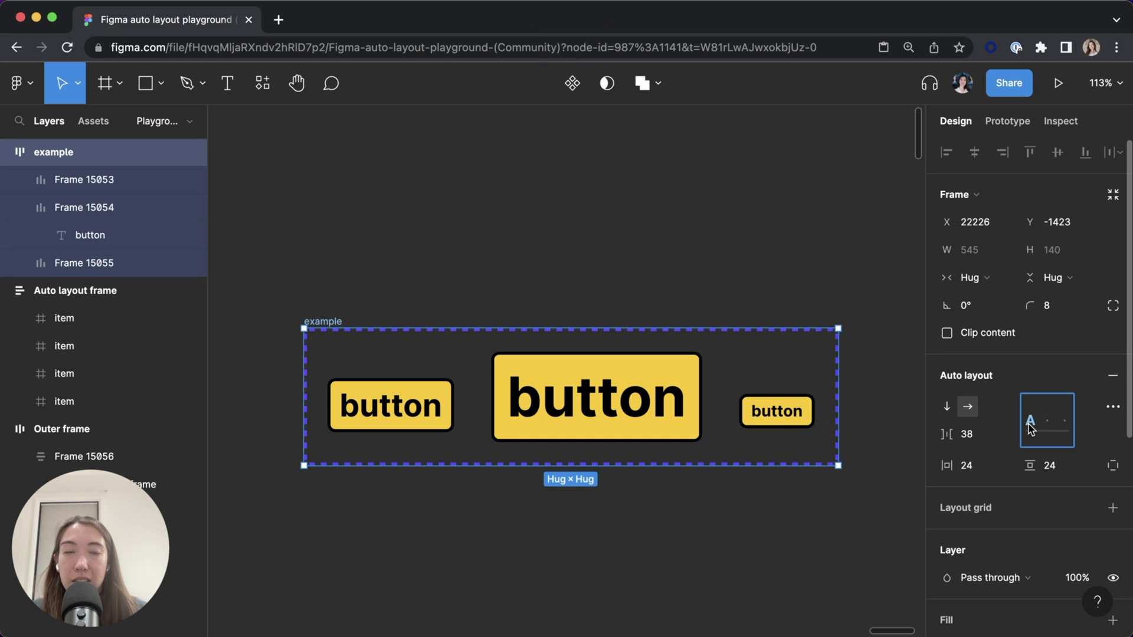